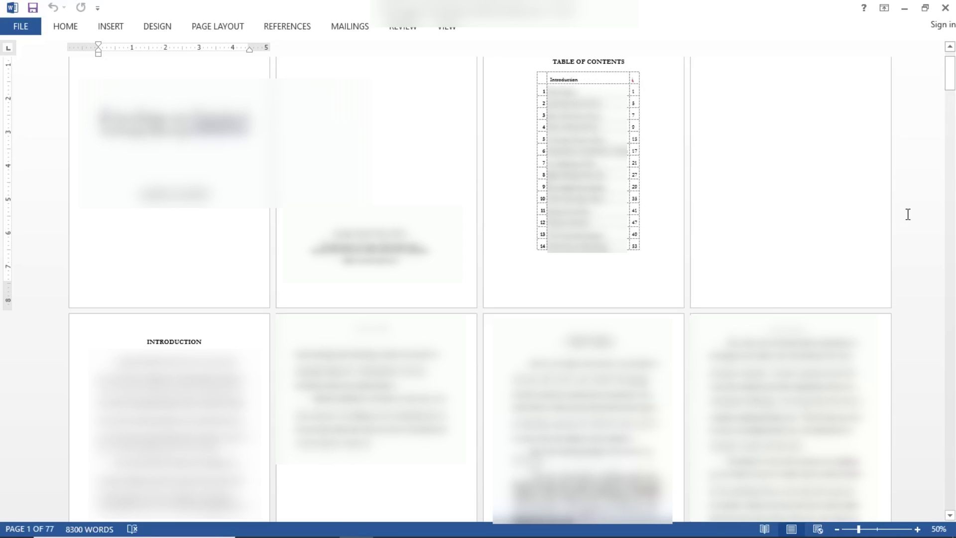
- Save the book manuscript through Save As as a PDF (*.pdf) file
click(476, 210)
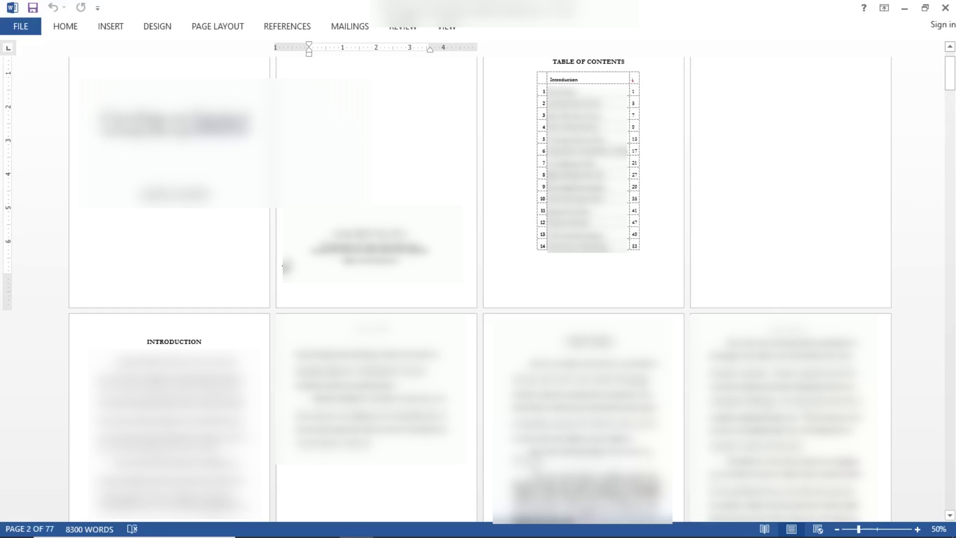
click(20, 23)
click(45, 163)
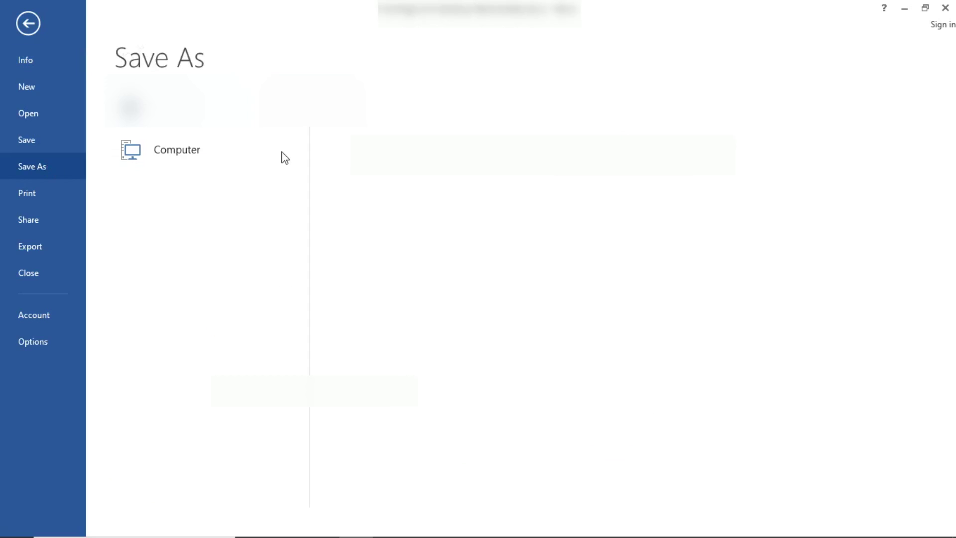
click(364, 442)
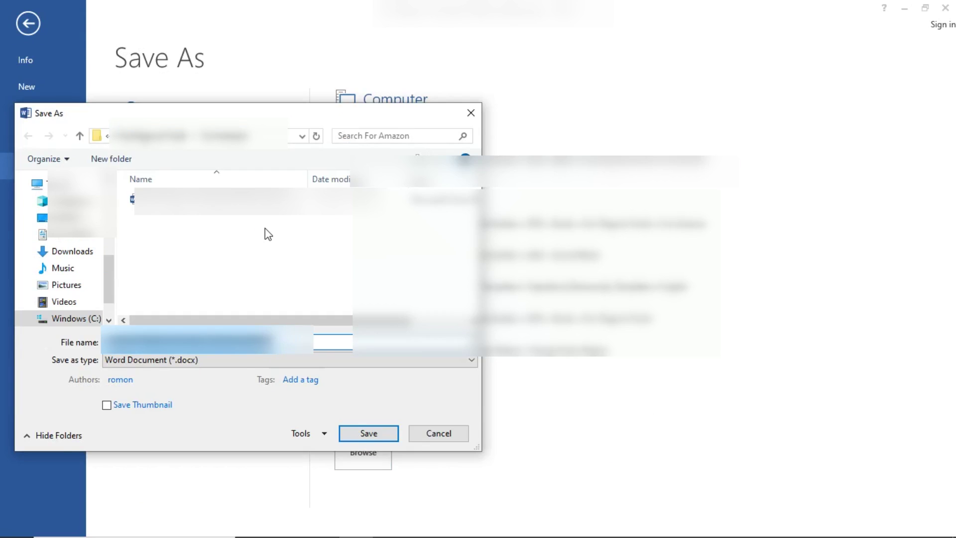
click(303, 359)
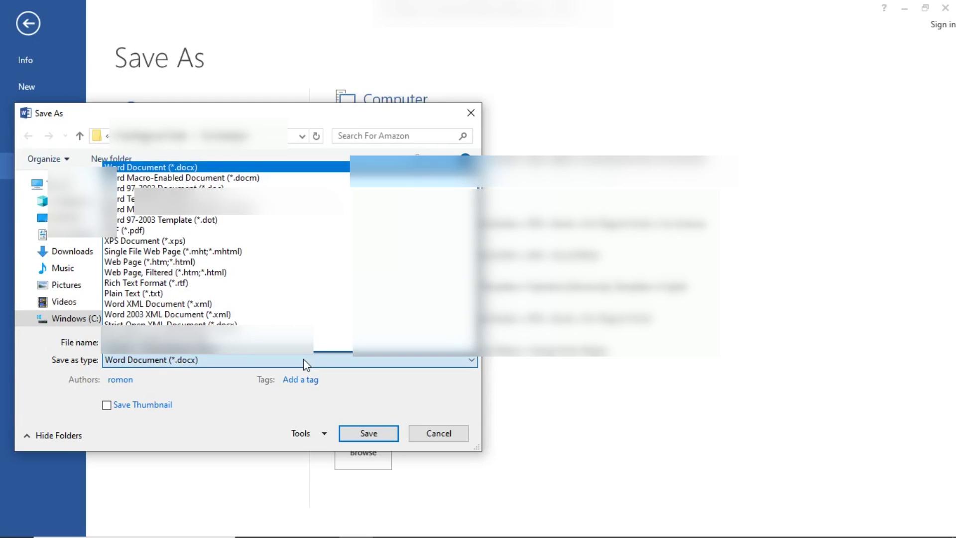
click(232, 230)
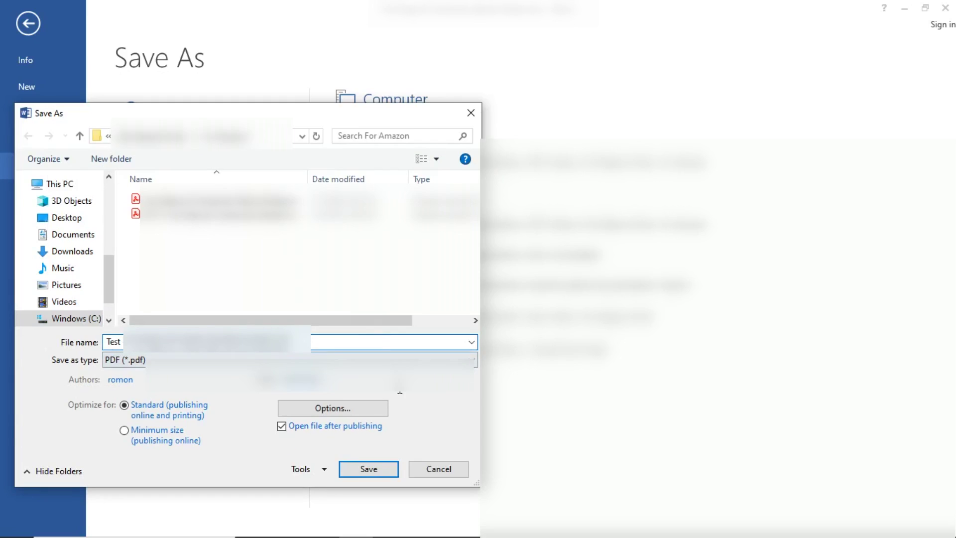
click(381, 471)
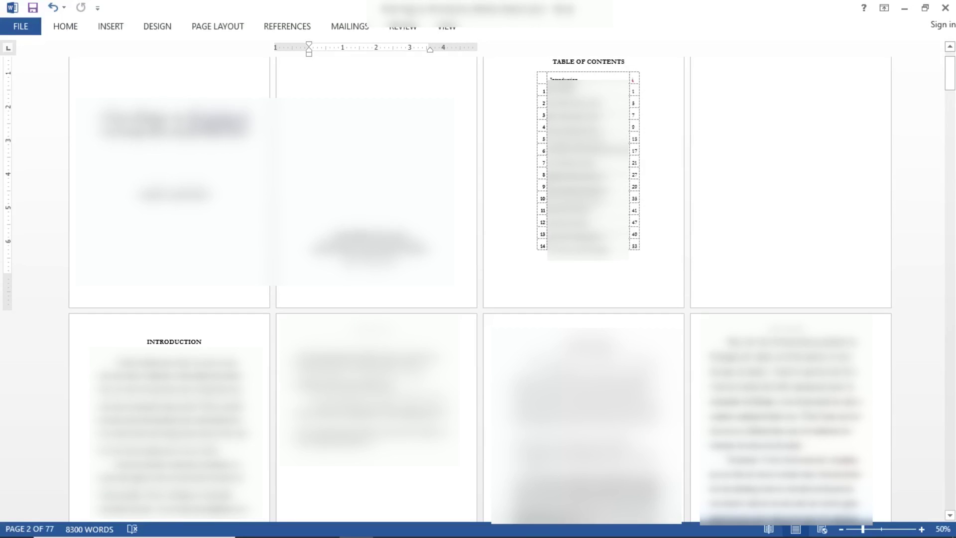
- In Word's Save options, turn on 'Embed fonts in the file' and 'Embed only the characters used'
click(20, 26)
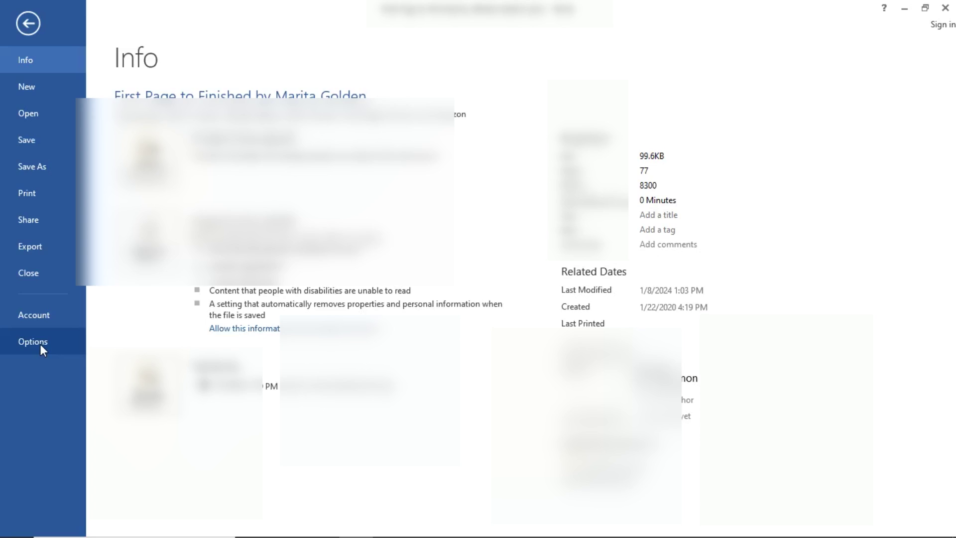
click(44, 351)
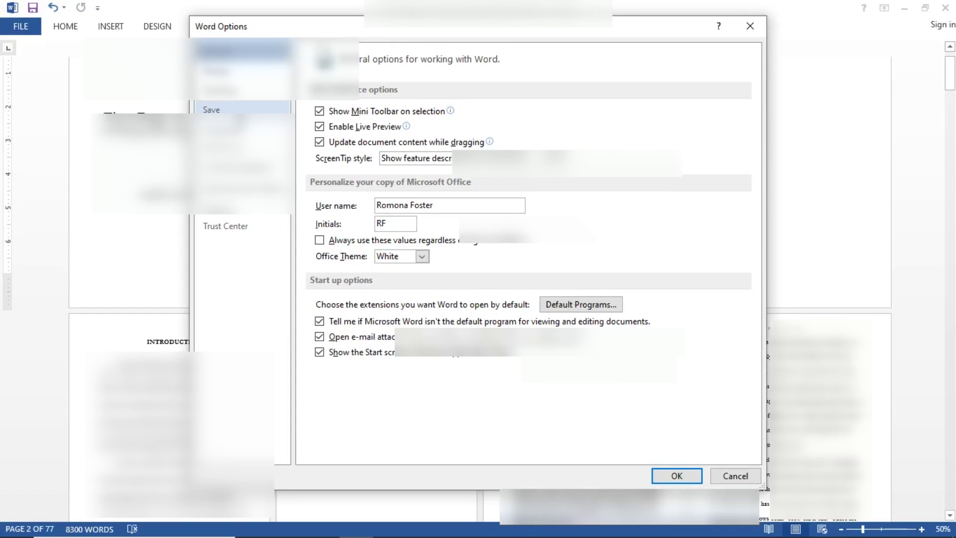
click(219, 110)
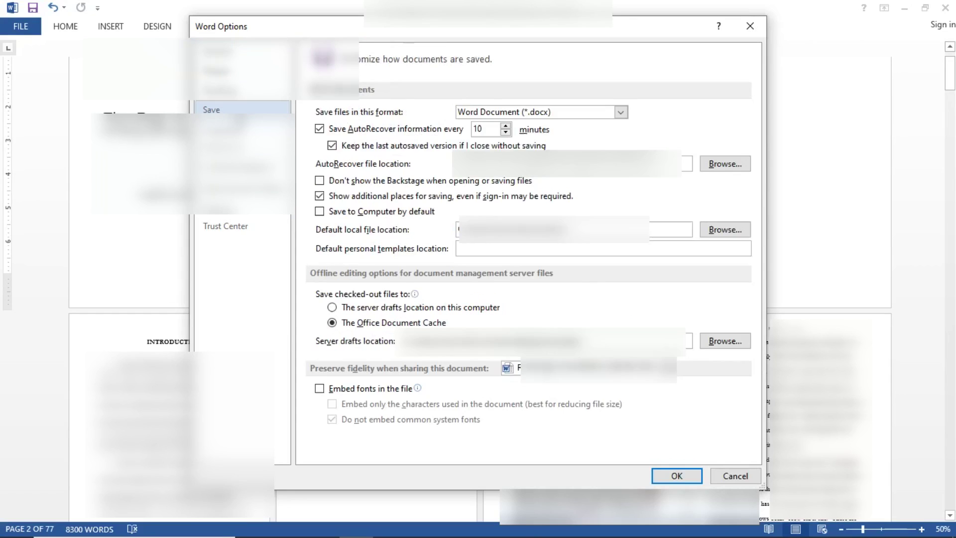
click(320, 388)
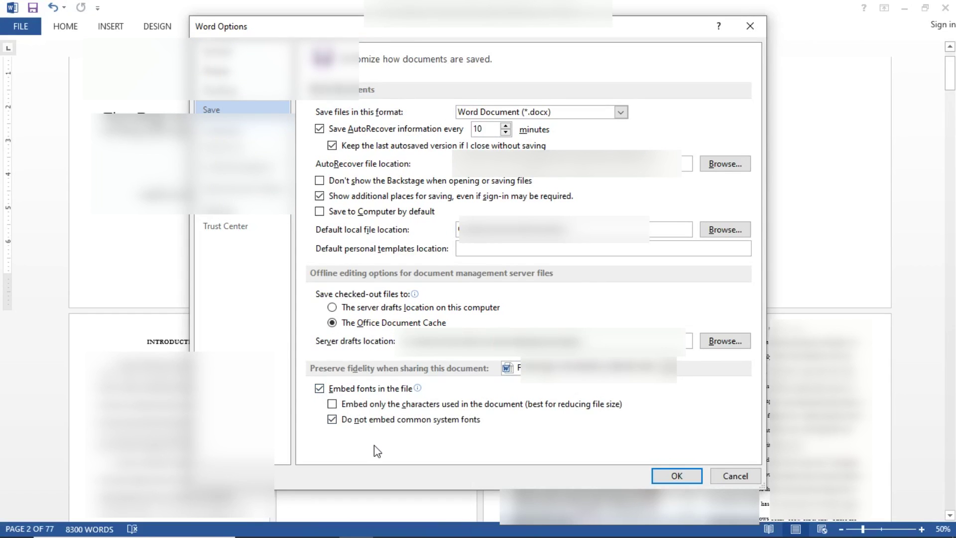
click(332, 404)
click(681, 478)
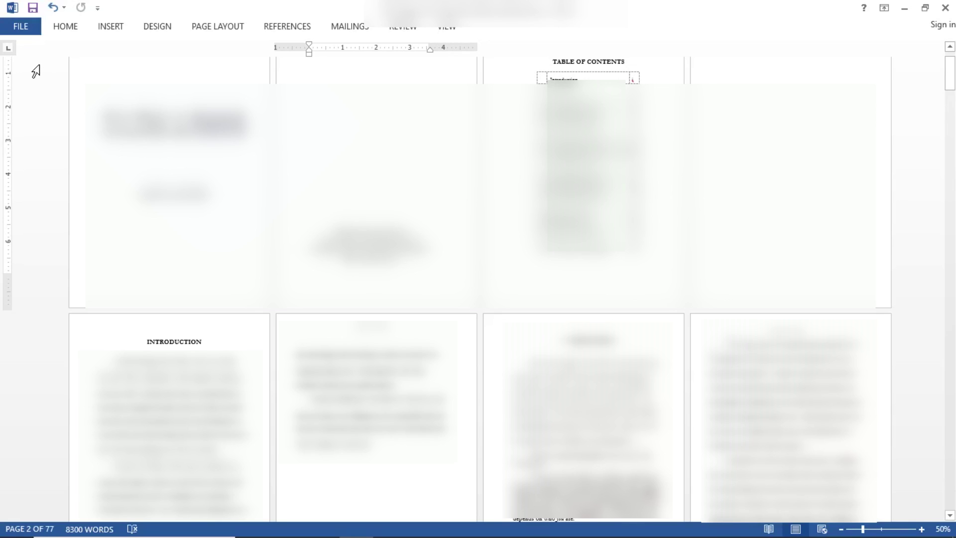
- Save the manuscript again as a PDF (*.pdf) with the fonts now embedded
click(20, 29)
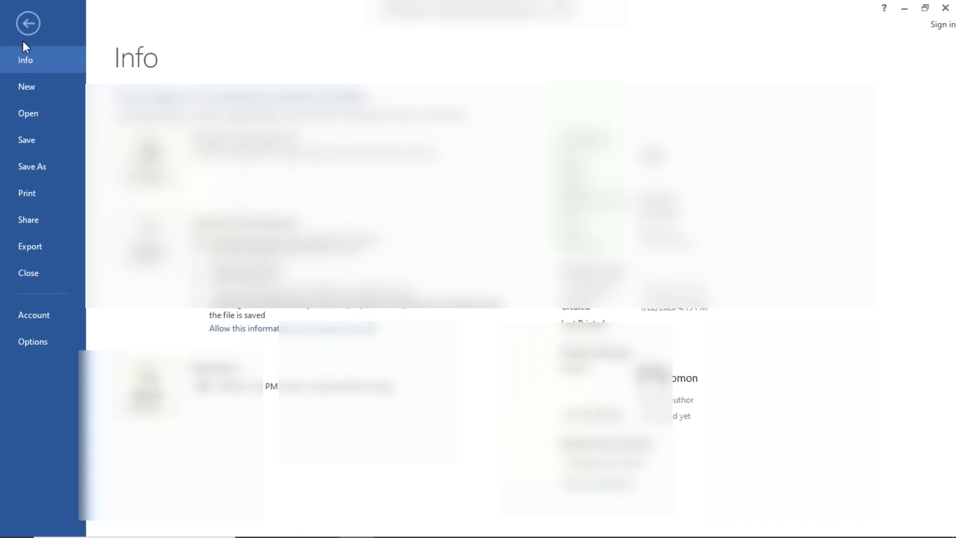
click(48, 167)
click(363, 438)
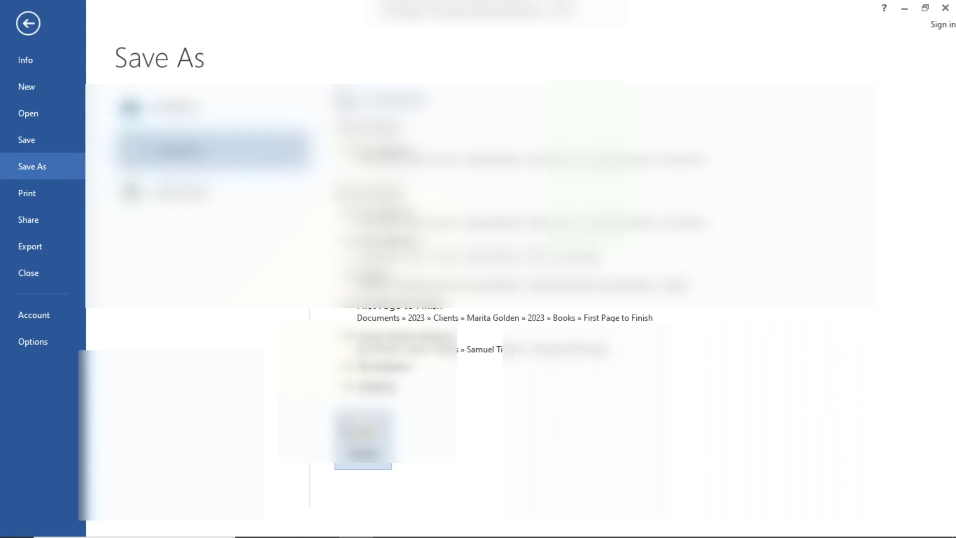
click(259, 360)
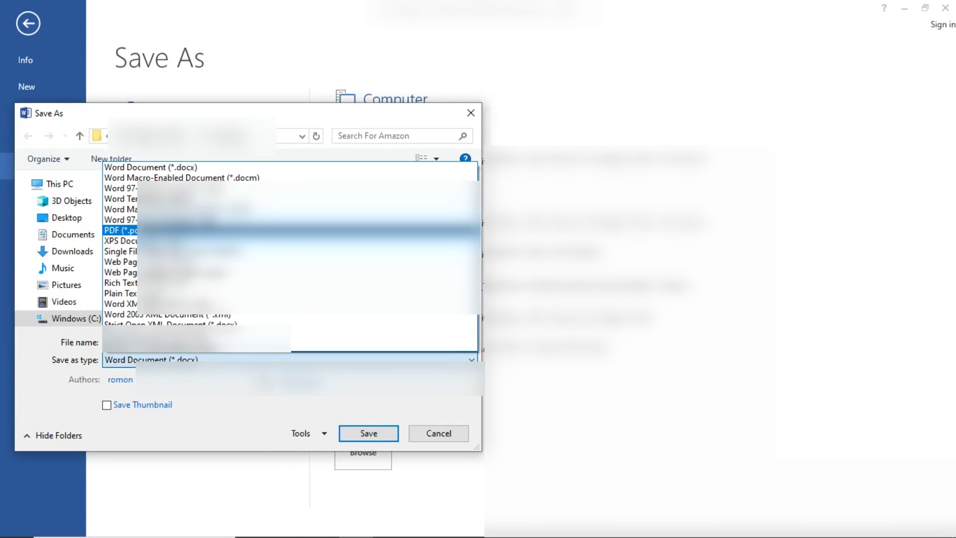
click(120, 230)
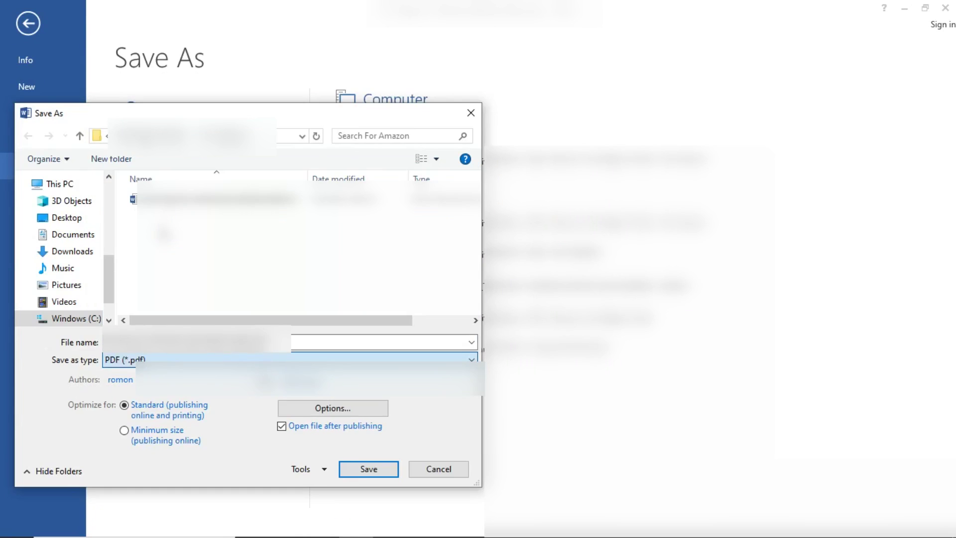
click(366, 474)
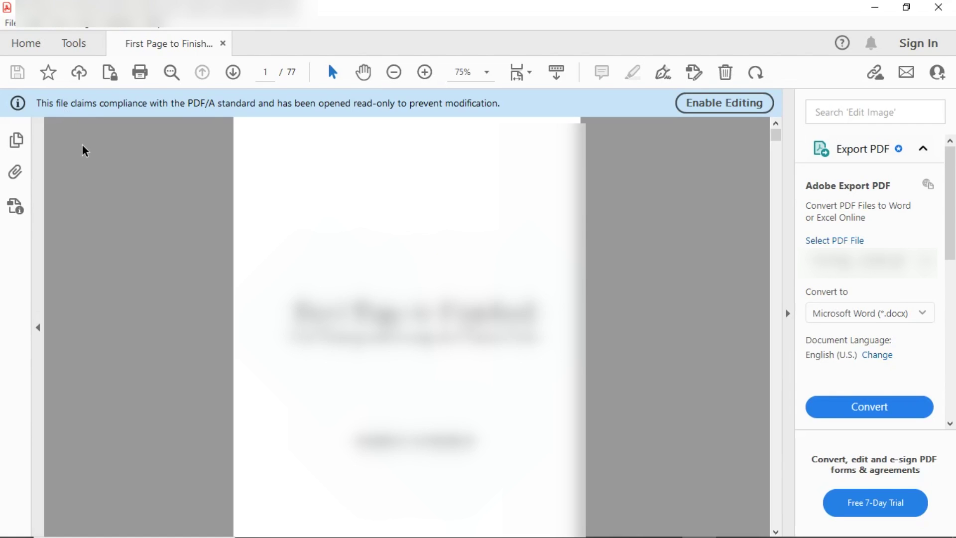
- In Acrobat's Save As, tick Convert to and view the format list, then close it unchanged
click(13, 29)
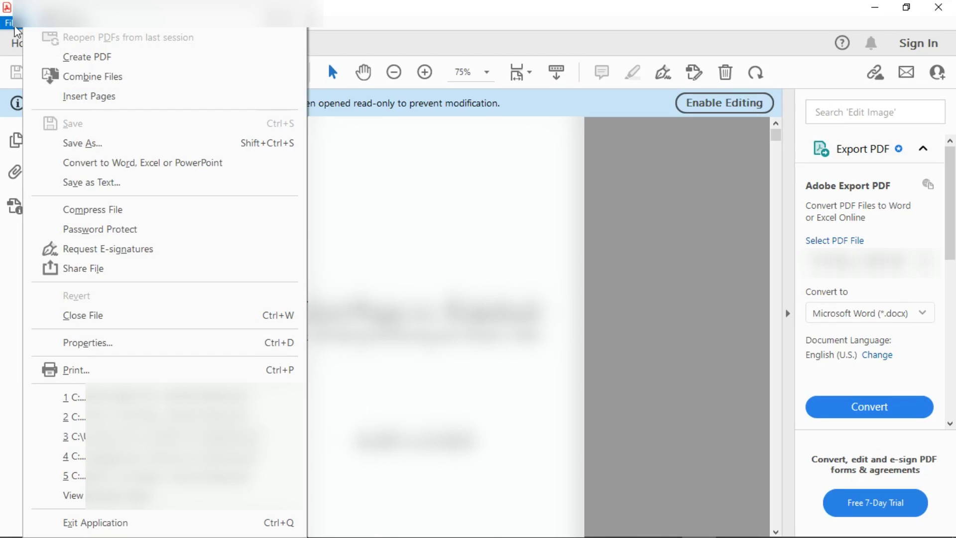
click(113, 146)
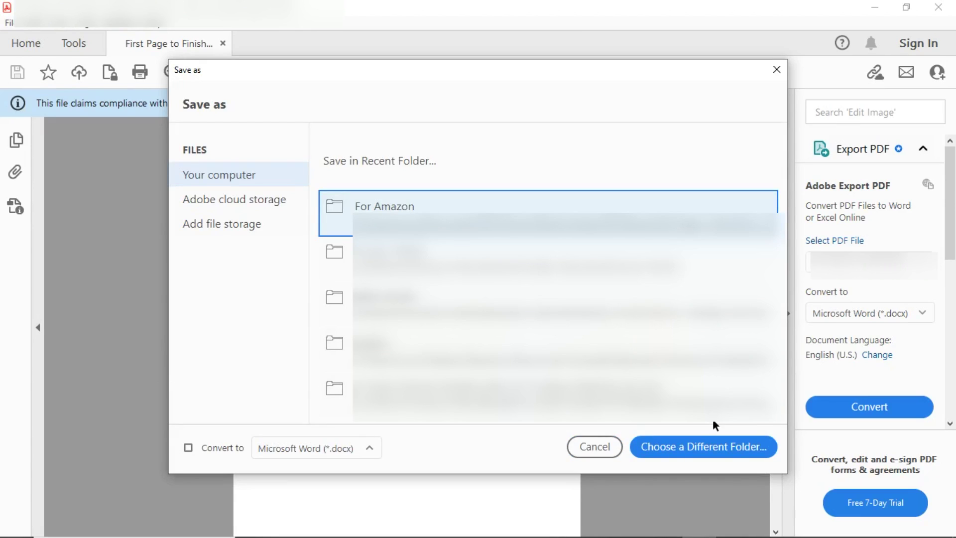
click(190, 448)
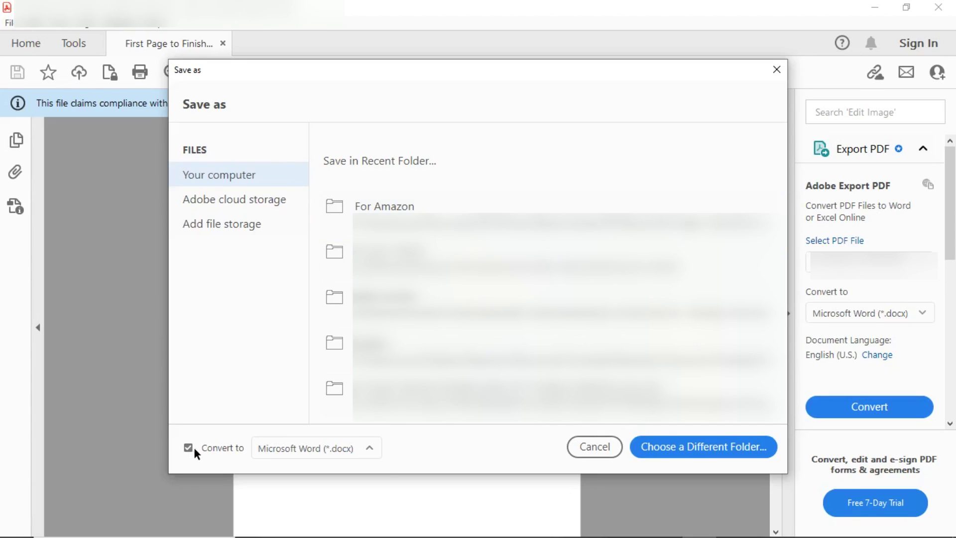
click(370, 447)
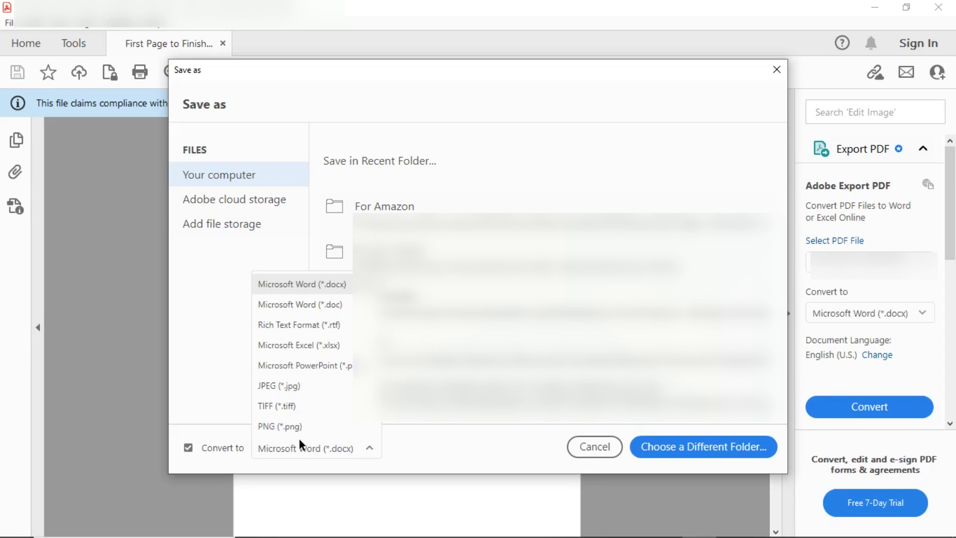
click(215, 364)
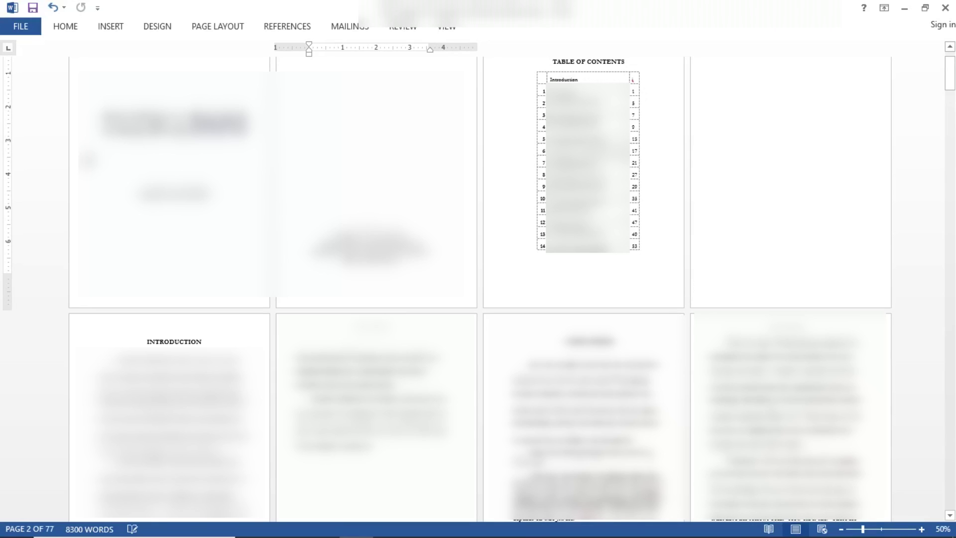
- Export the manuscript via Create PDF/XPS with ISO 19005-1 compliant (PDF/A) checked, then publish
click(18, 28)
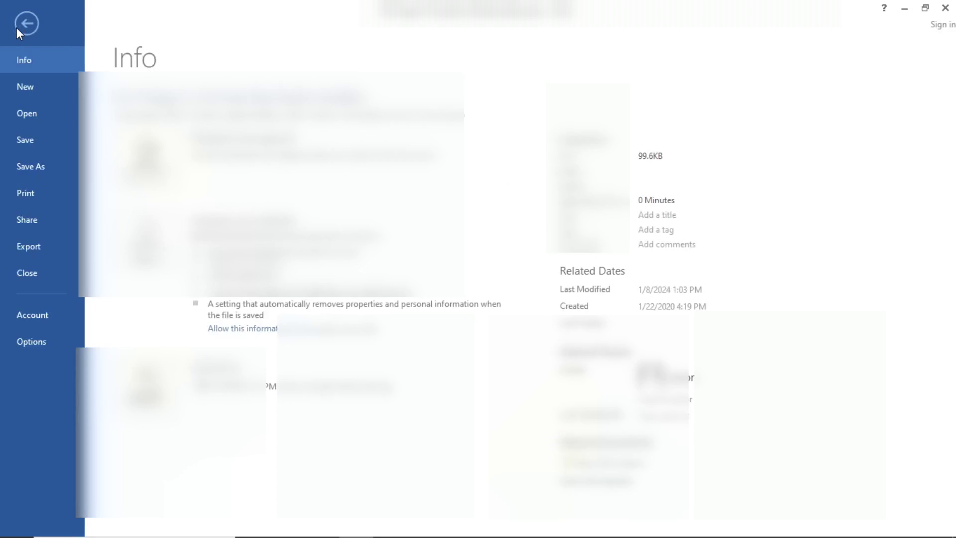
click(50, 244)
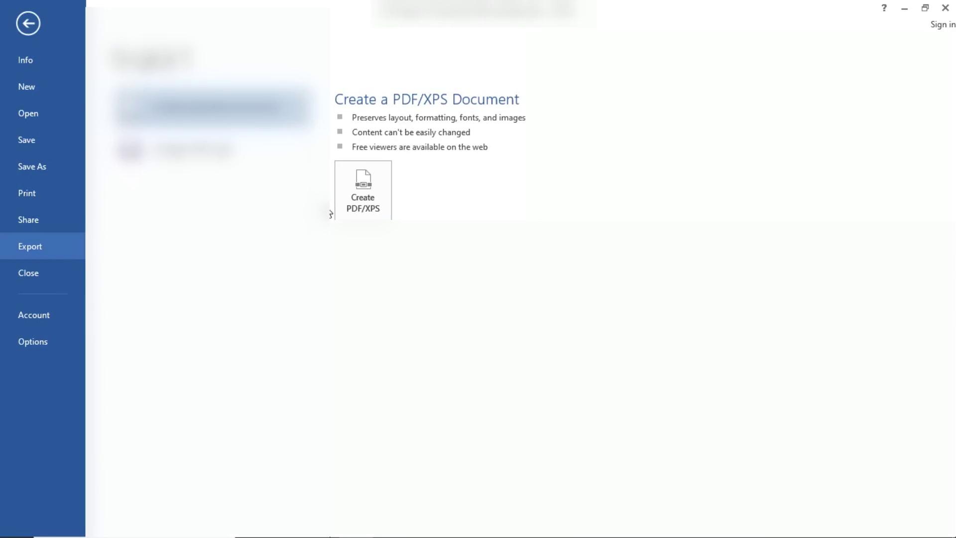
click(364, 181)
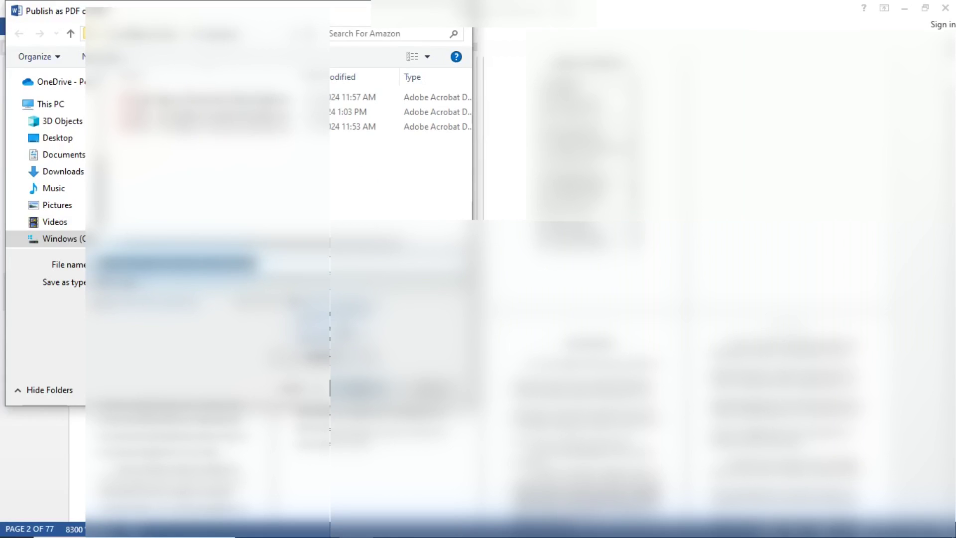
click(342, 363)
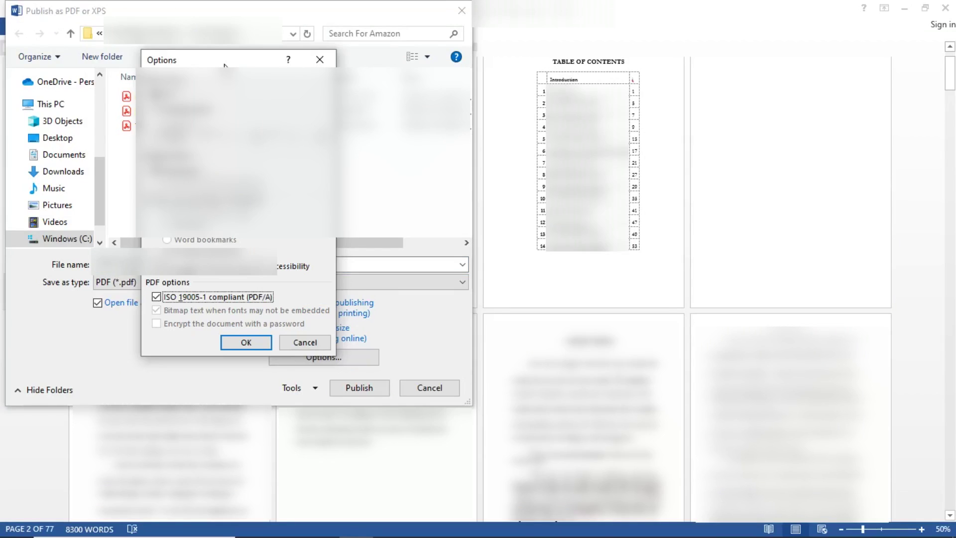
click(194, 302)
click(246, 343)
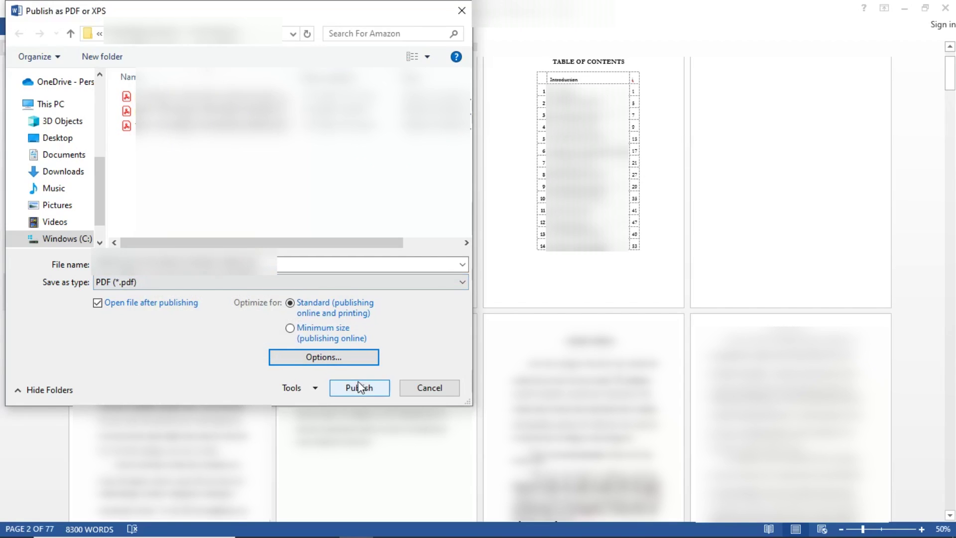
click(359, 388)
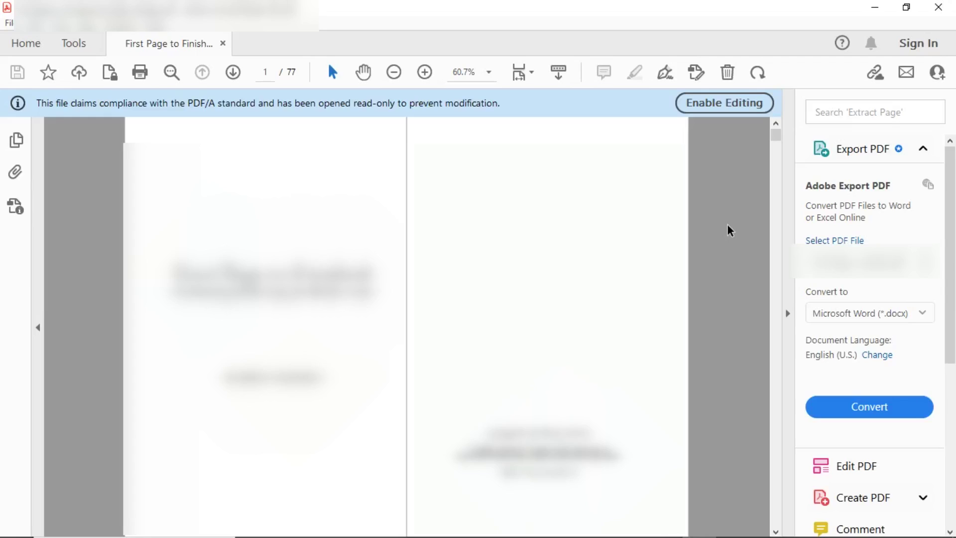